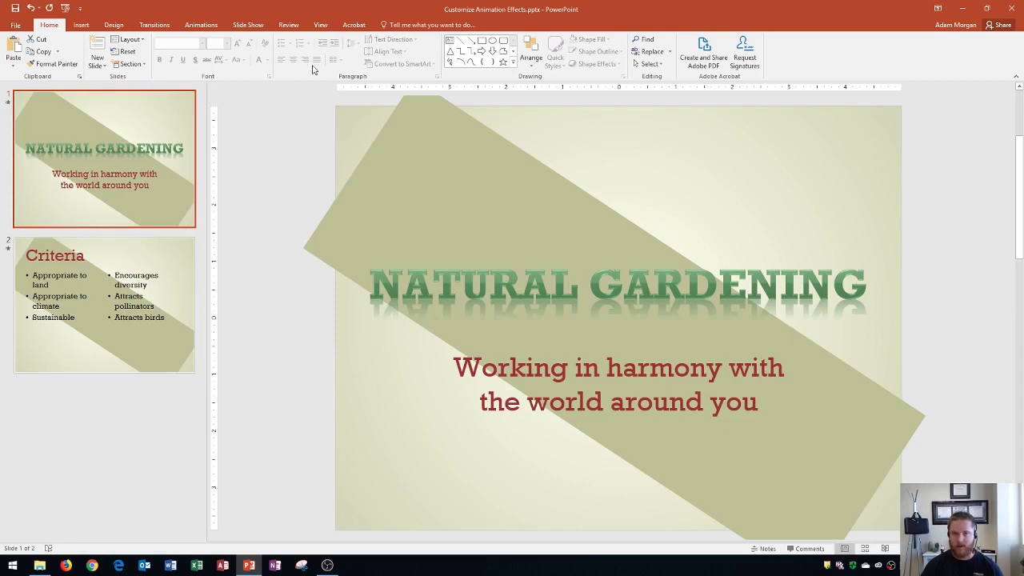
# Show the View ribbon options for the Natural Gardening presentation
pyautogui.click(320, 26)
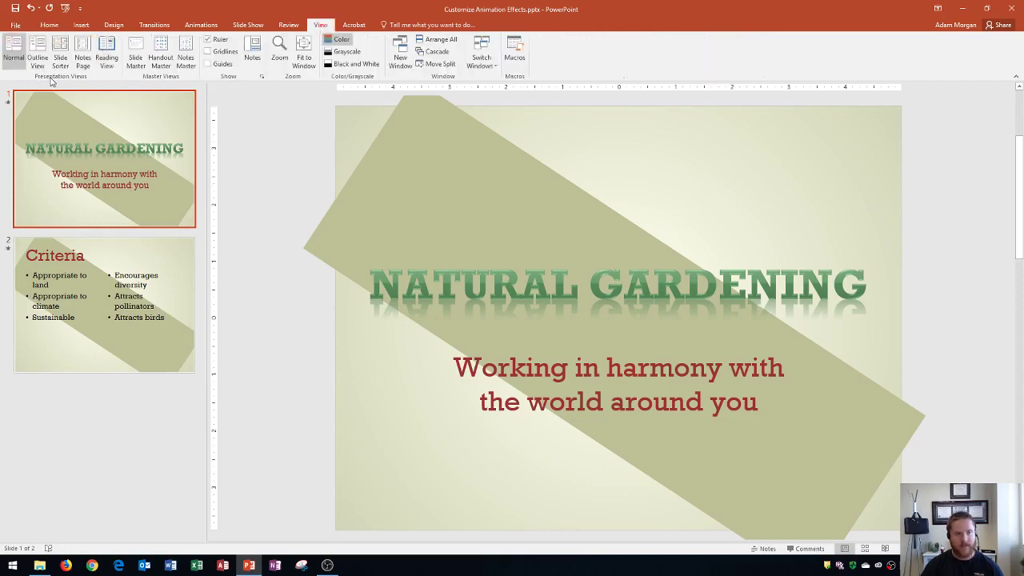
pyautogui.click(108, 50)
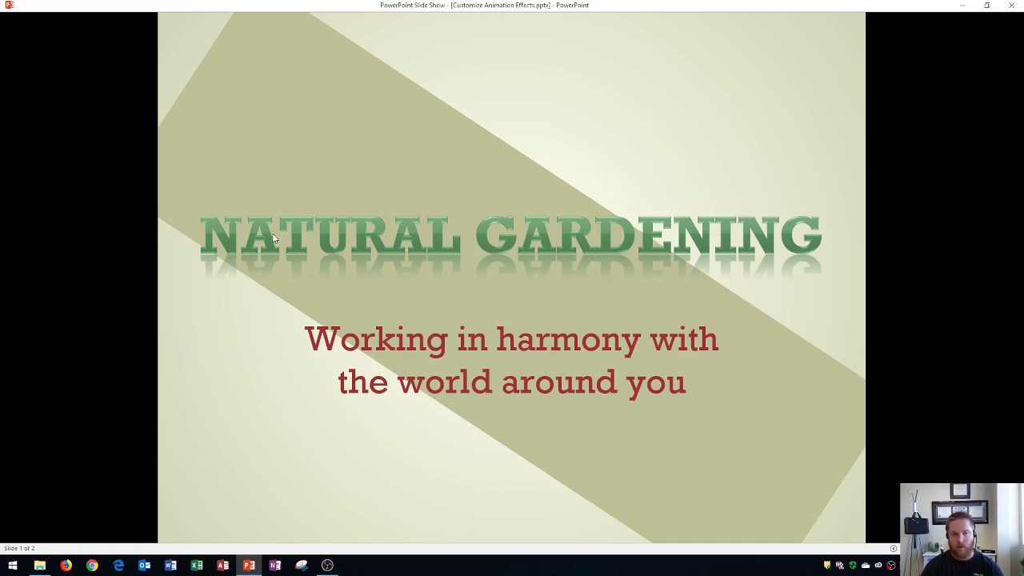
pyautogui.click(935, 190)
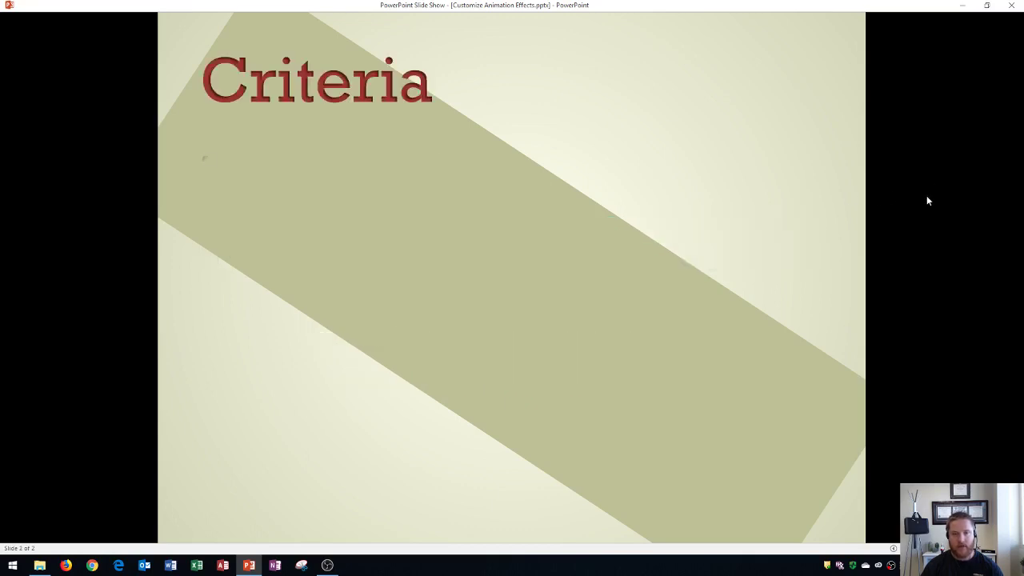
pyautogui.click(926, 196)
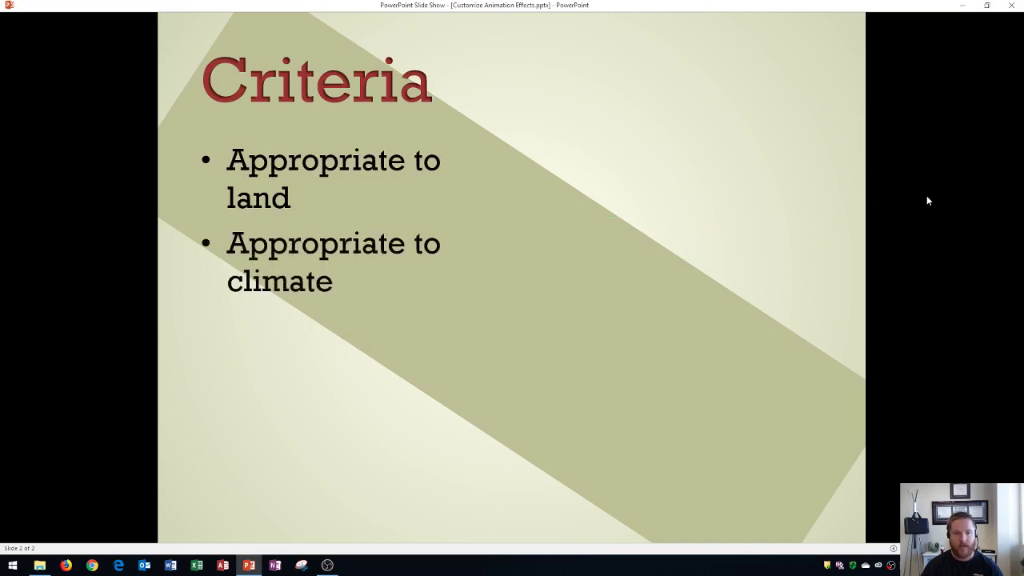
pyautogui.press('Right')
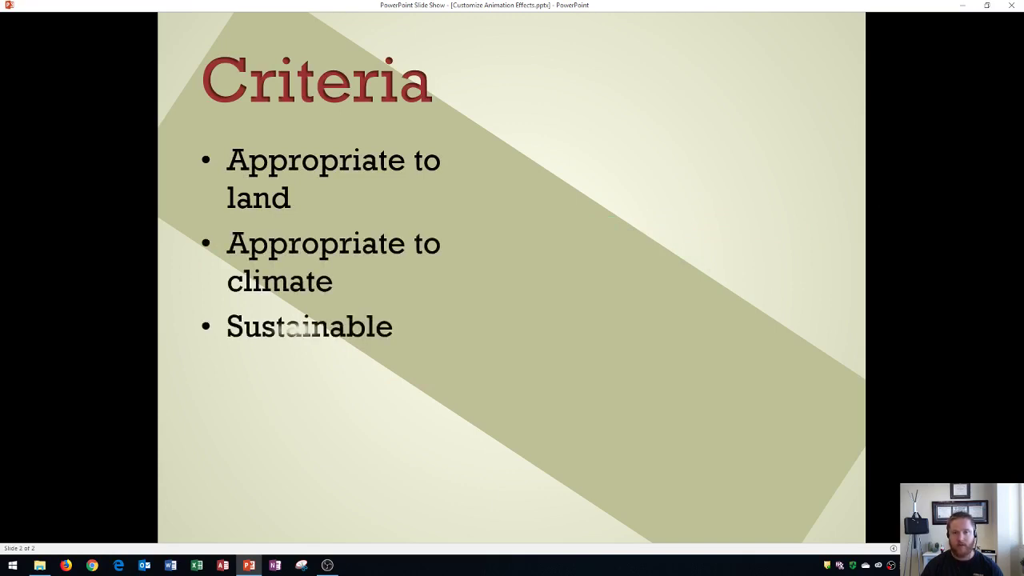
pyautogui.press('Right')
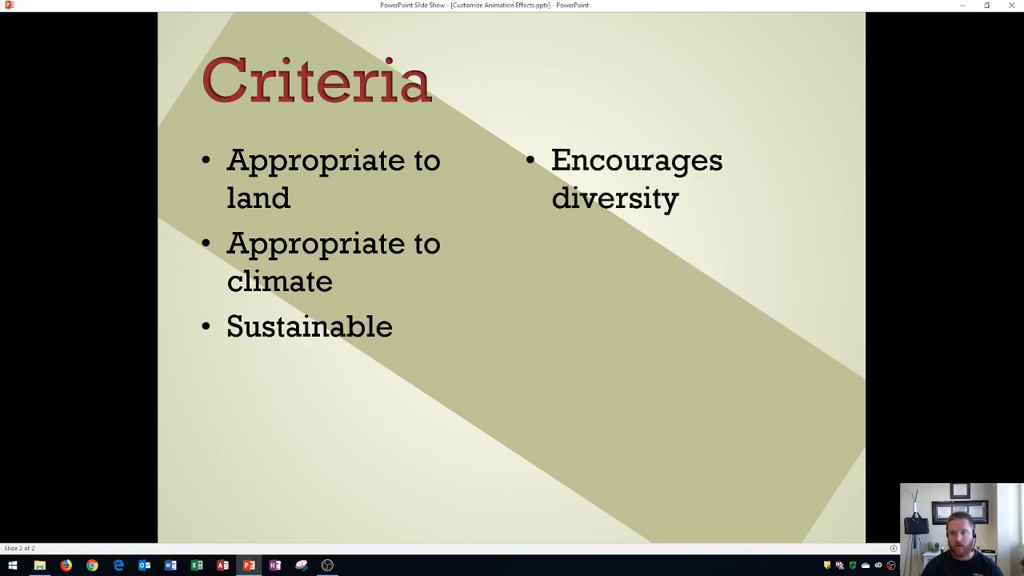
pyautogui.press('Right')
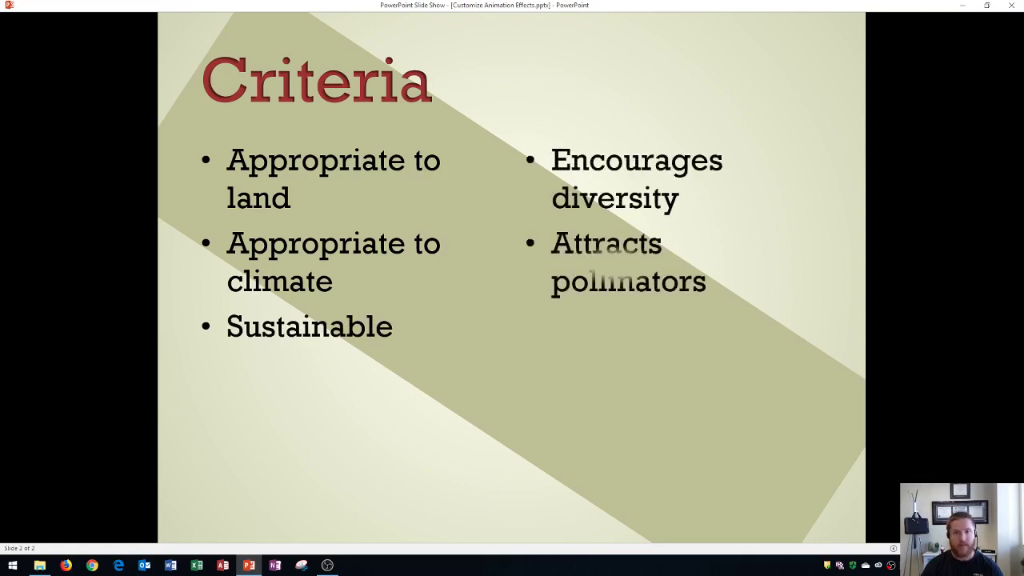
pyautogui.press('Right')
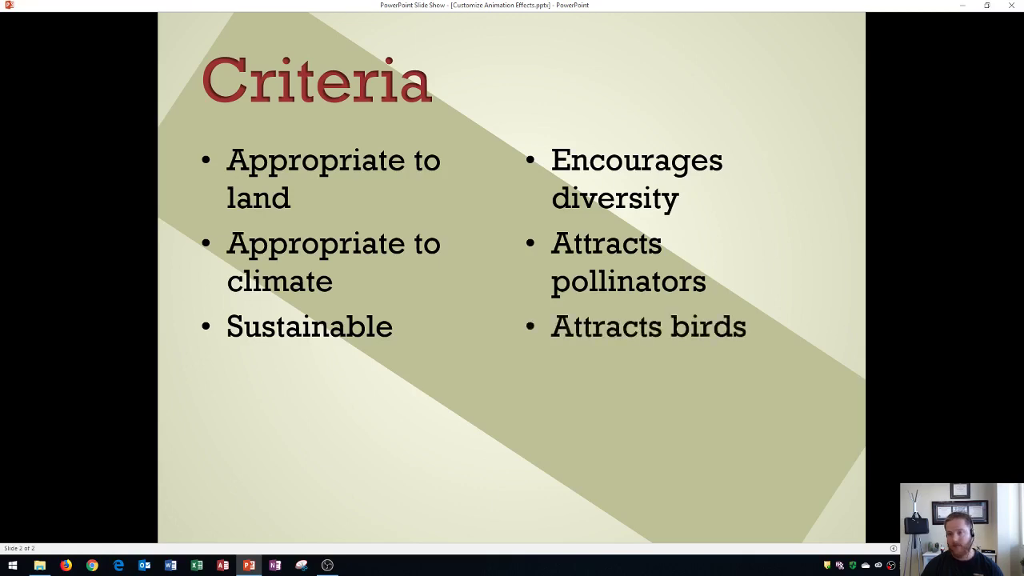
pyautogui.press('Right')
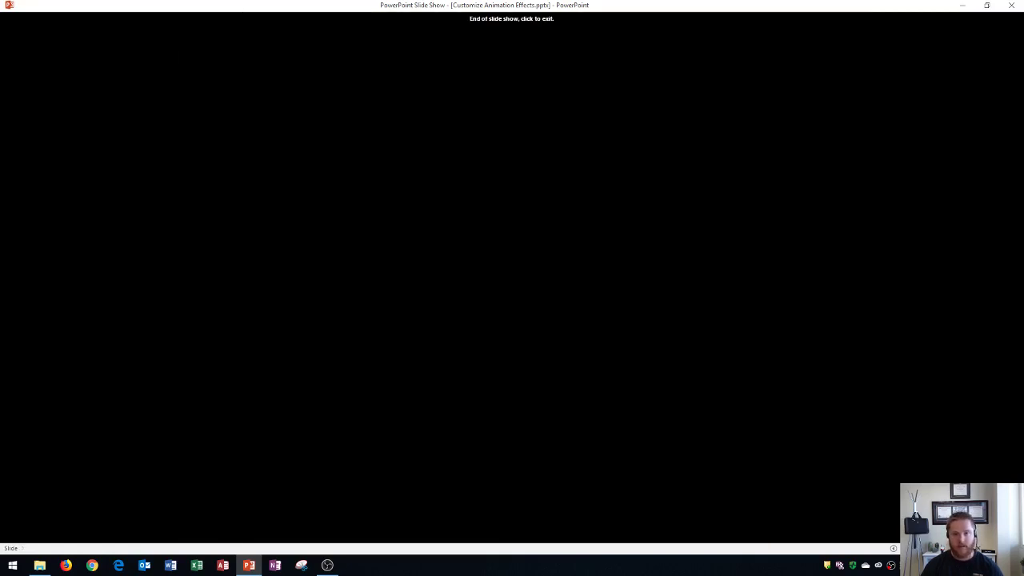
pyautogui.press('Right')
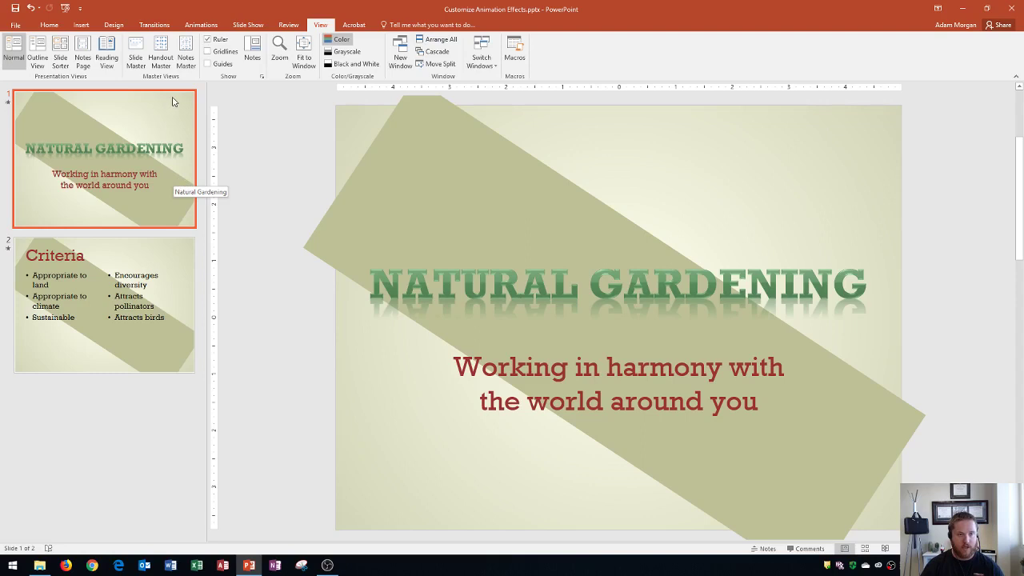
# Bring up the animation settings and select the NATURAL GARDENING title on slide 1
pyautogui.click(200, 26)
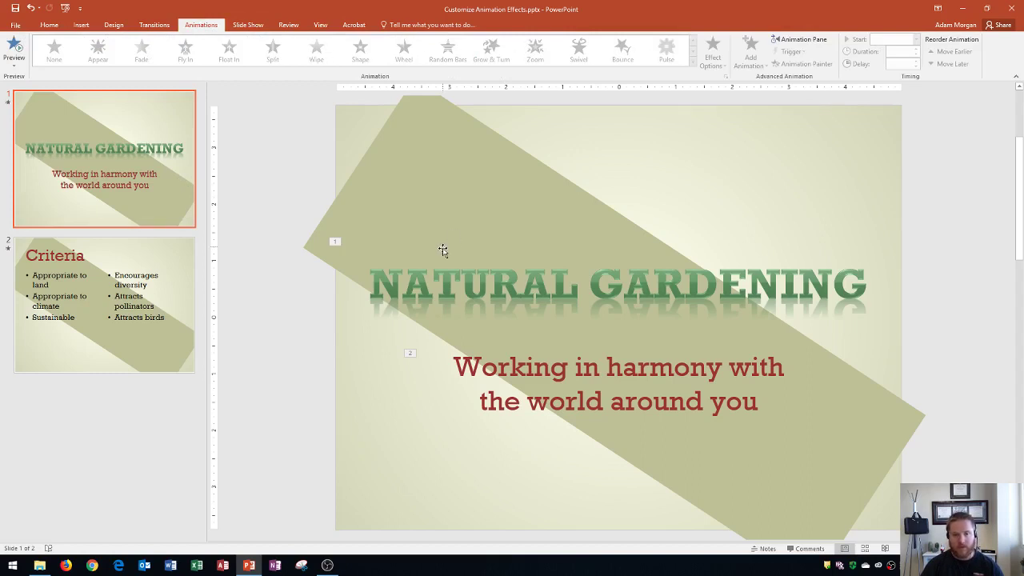
pyautogui.click(422, 278)
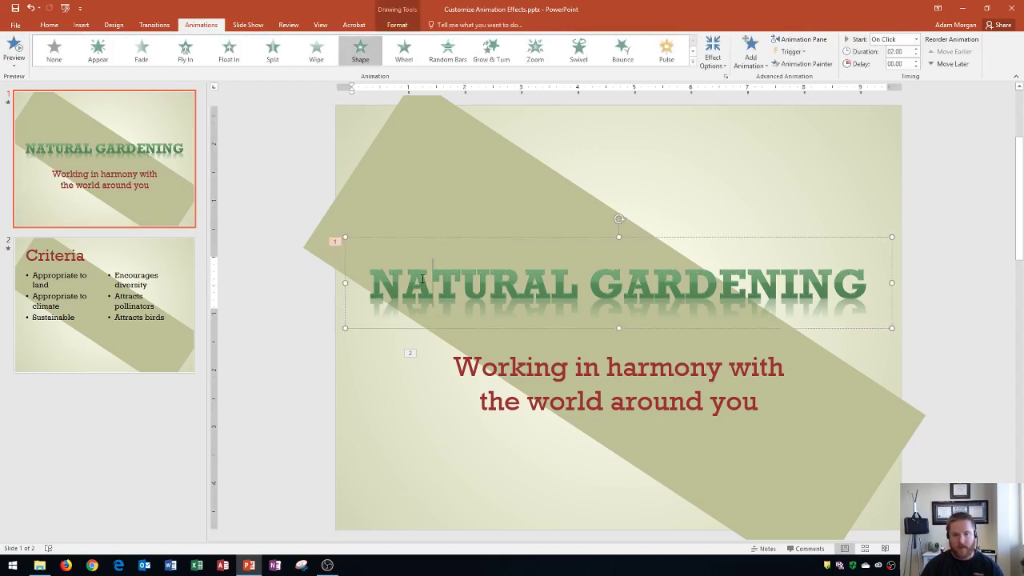
pyautogui.click(560, 381)
pyautogui.click(489, 276)
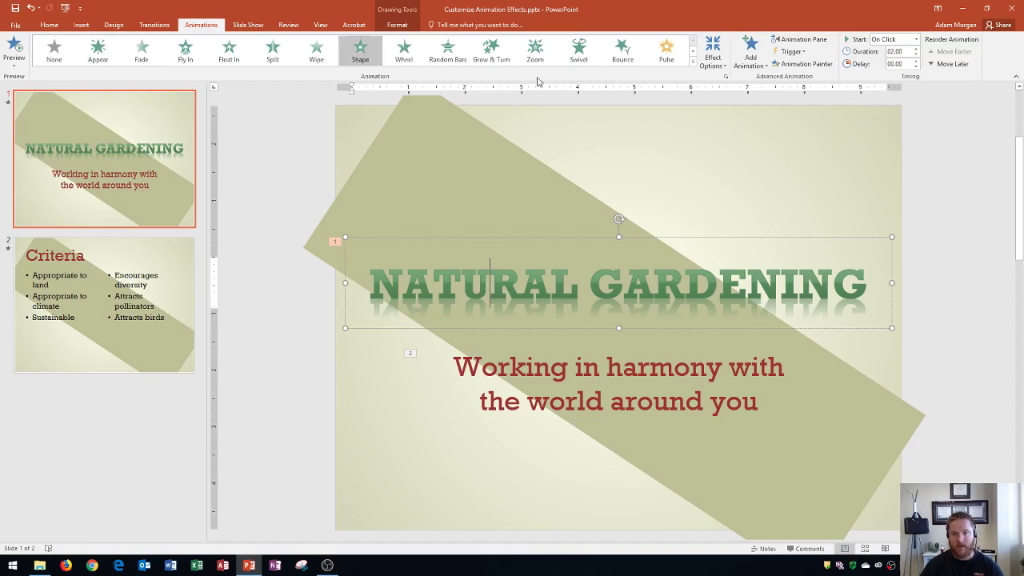
# Change the title's Shape animation effect option to Diamond
pyautogui.click(716, 59)
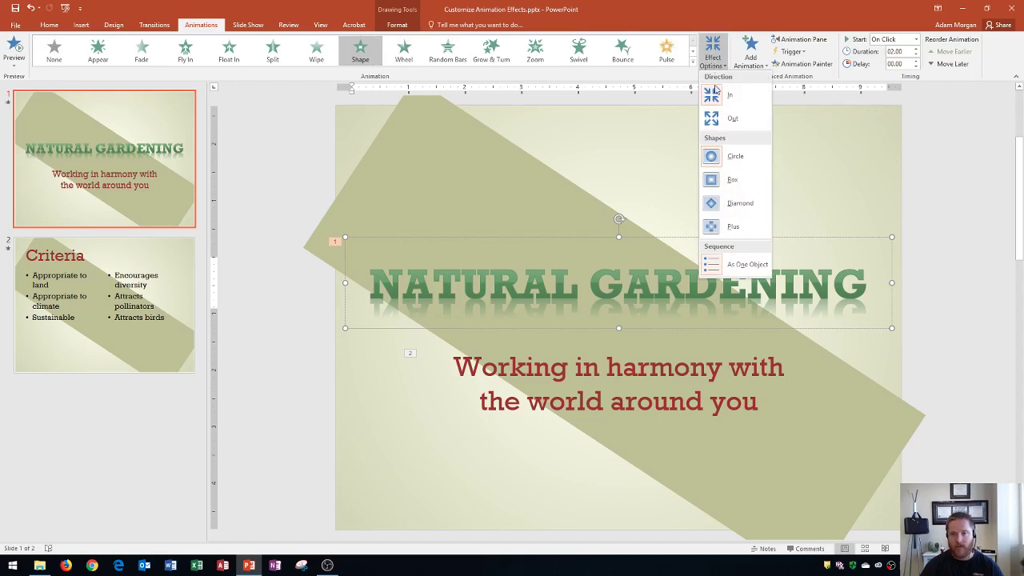
pyautogui.click(735, 203)
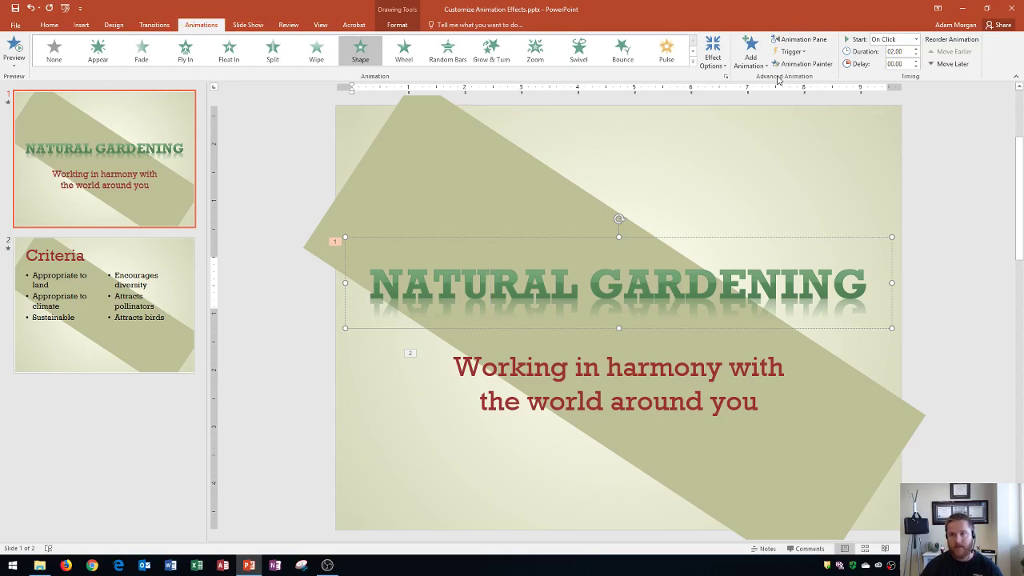
# Copy the title's Diamond Shape animation to the subtitle with Animation Painter, then preview the slide
pyautogui.click(809, 65)
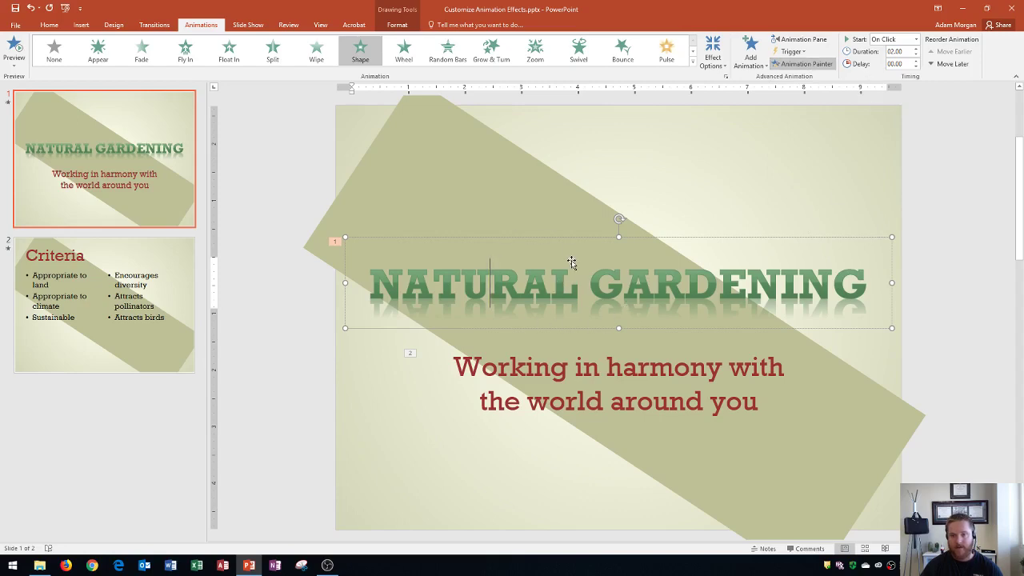
pyautogui.click(612, 377)
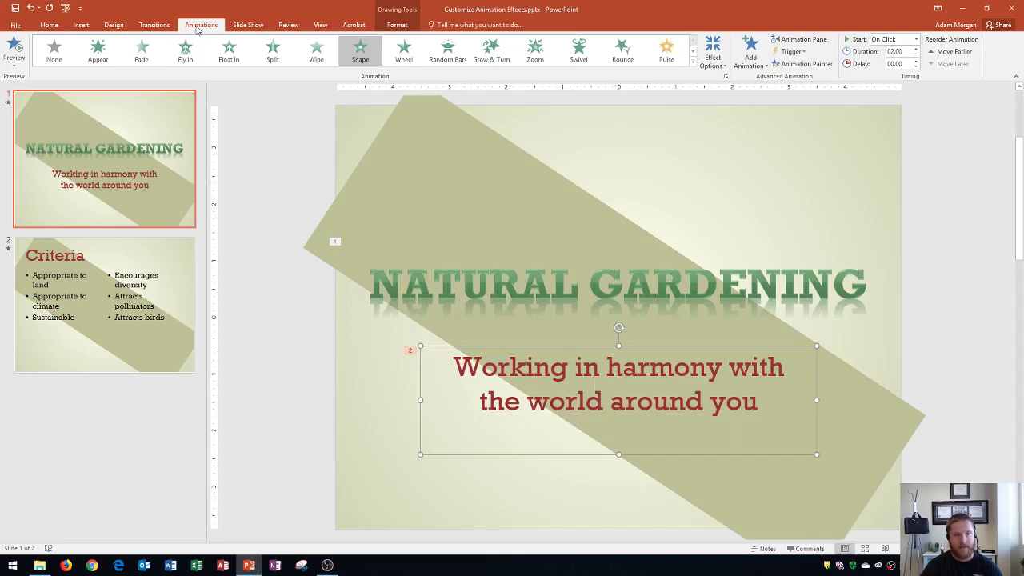
pyautogui.click(15, 65)
pyautogui.click(24, 78)
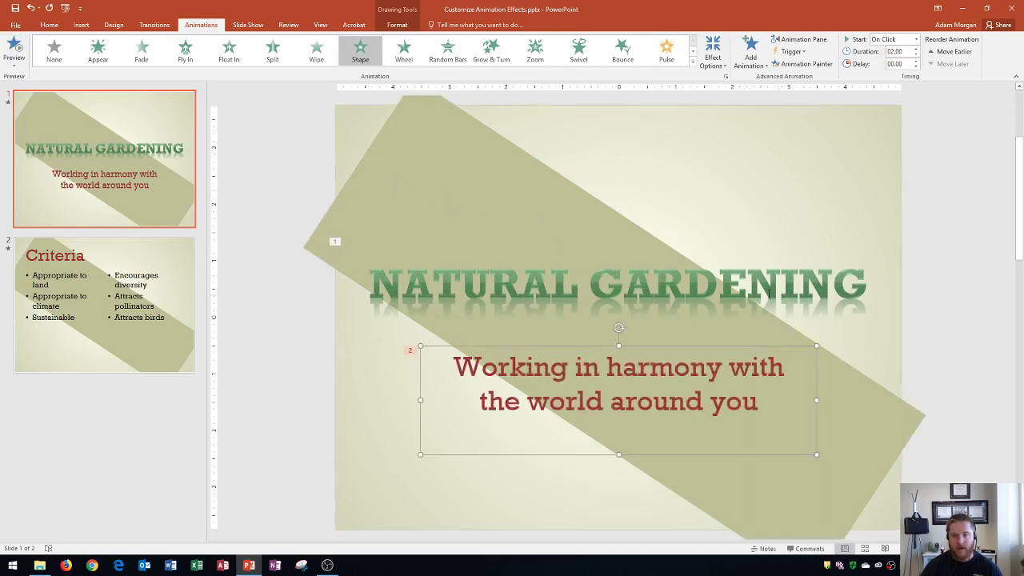
pyautogui.click(718, 282)
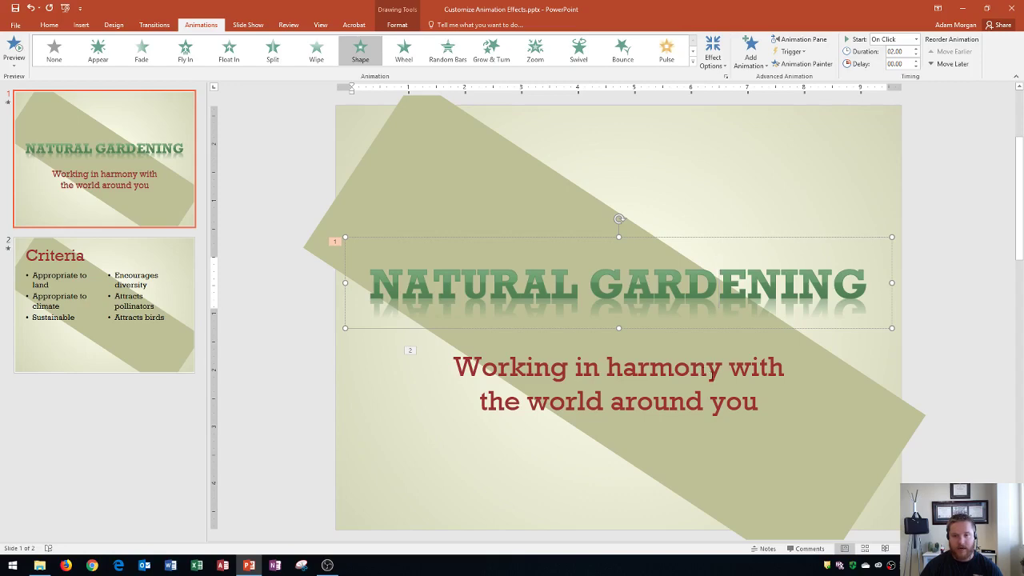
pyautogui.click(711, 374)
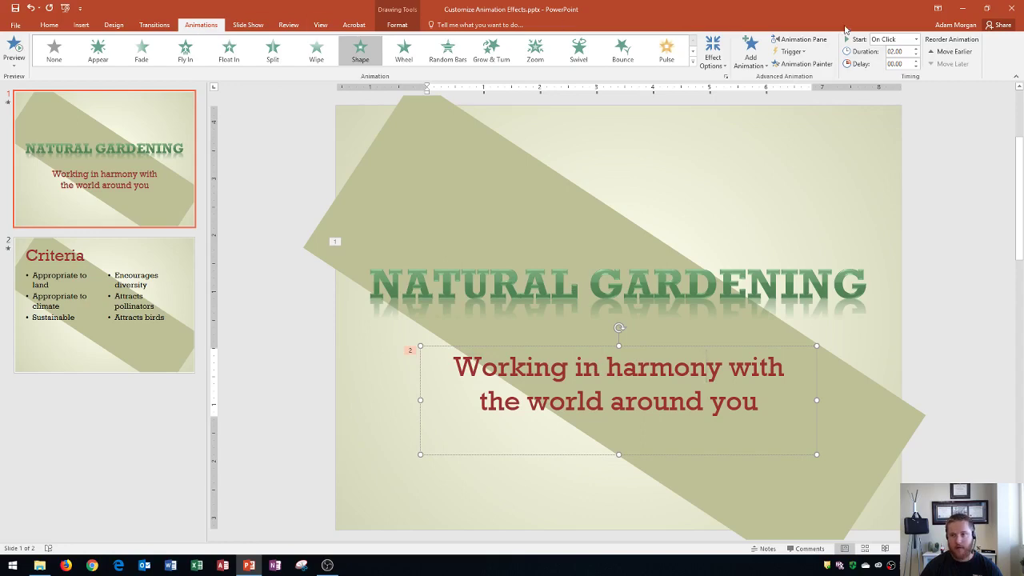
# Set the subtitle to start After Previous, preview it, and go to the Criteria slide
pyautogui.click(906, 40)
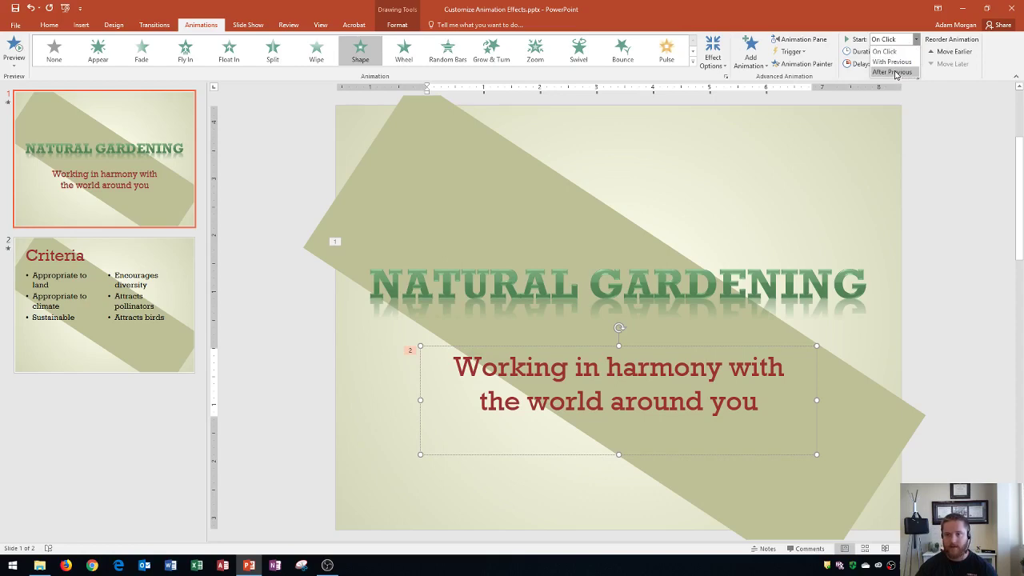
pyautogui.click(894, 72)
pyautogui.click(28, 51)
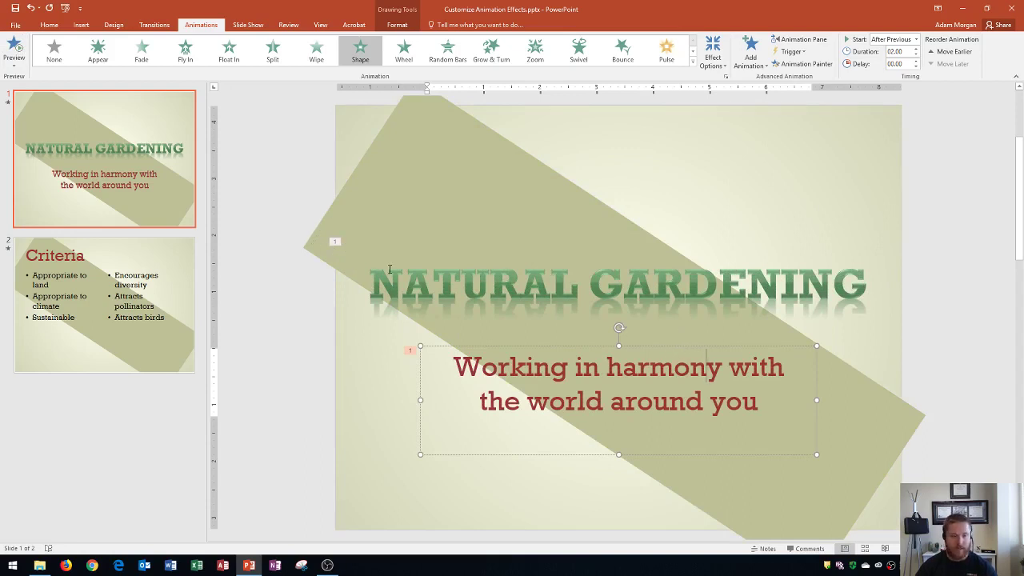
pyautogui.click(101, 297)
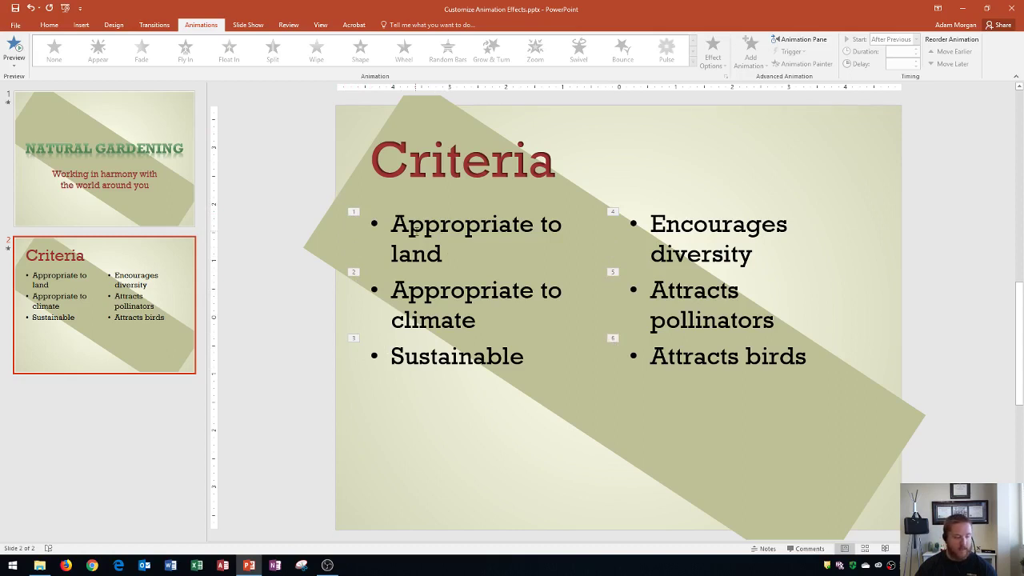
# Select the left bullet list, then the first bullet's animation tag 1
pyautogui.click(415, 230)
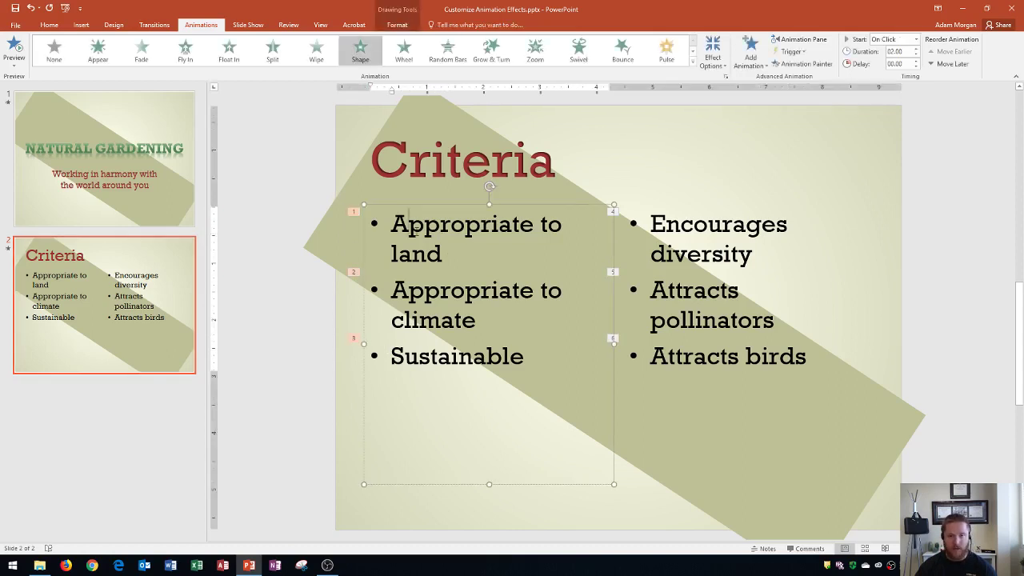
pyautogui.click(353, 214)
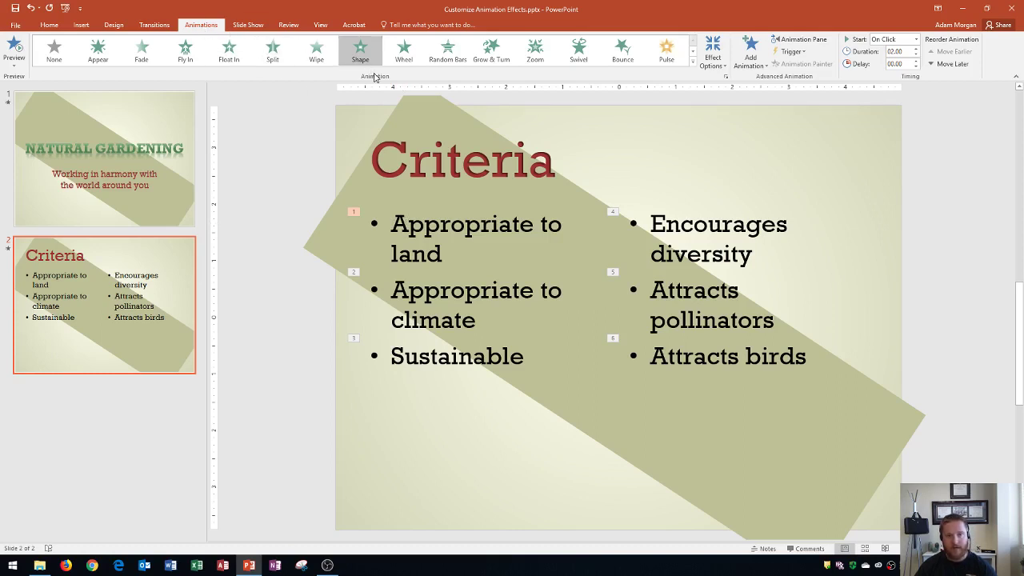
# Open the Circle effect options and keep Sound at [No Sound]
pyautogui.click(726, 78)
pyautogui.moveTo(471, 200); pyautogui.dragTo(742, 149)
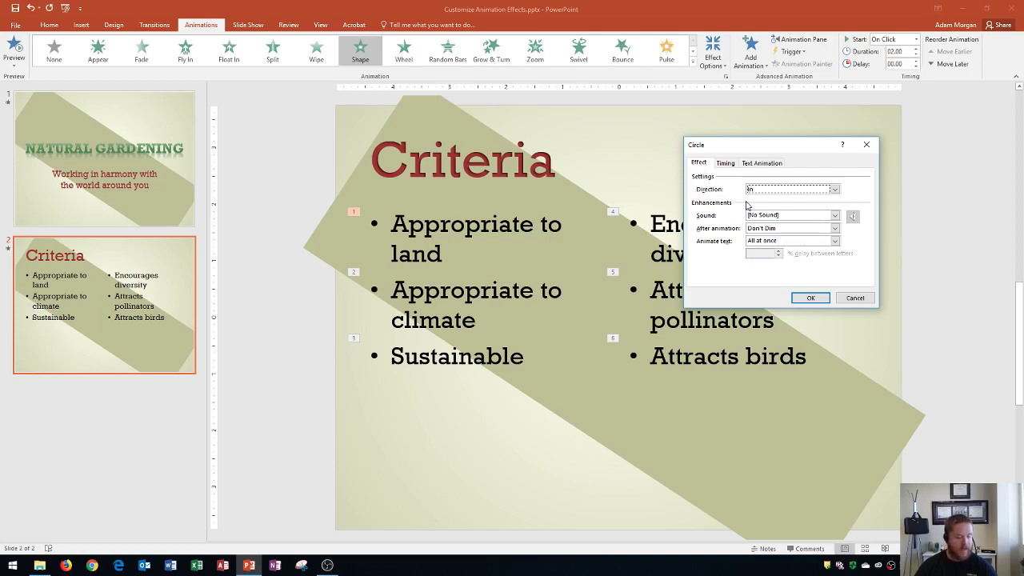
pyautogui.click(812, 216)
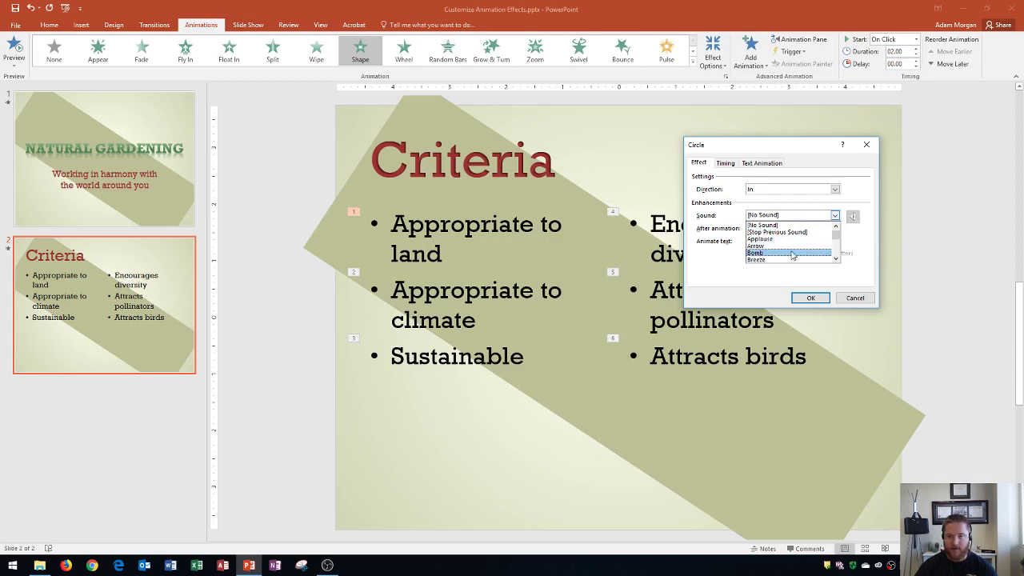
pyautogui.scroll(-4, 837, 259)
pyautogui.scroll(4, 837, 256)
pyautogui.scroll(3, 836, 248)
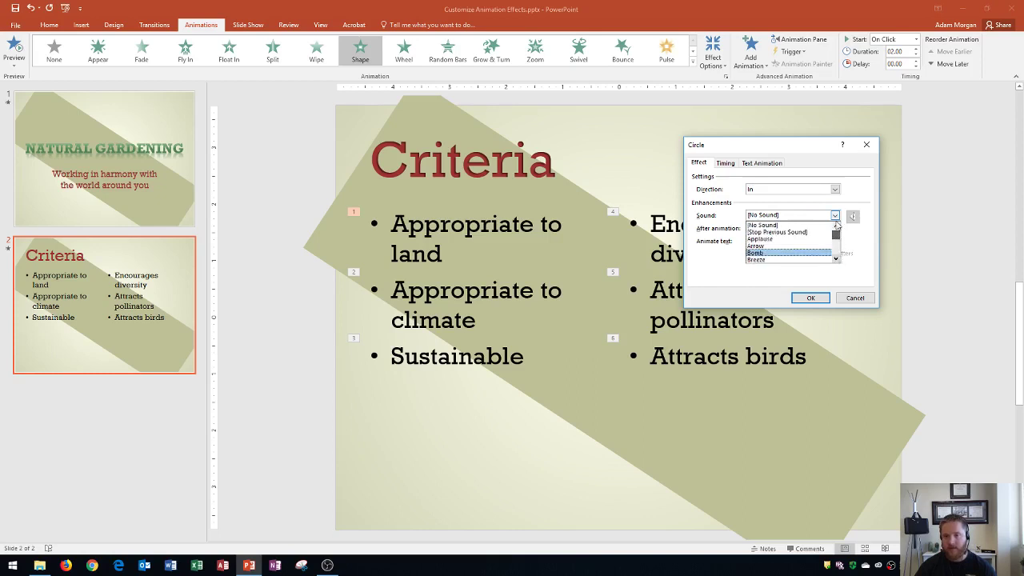
pyautogui.click(700, 218)
pyautogui.click(835, 215)
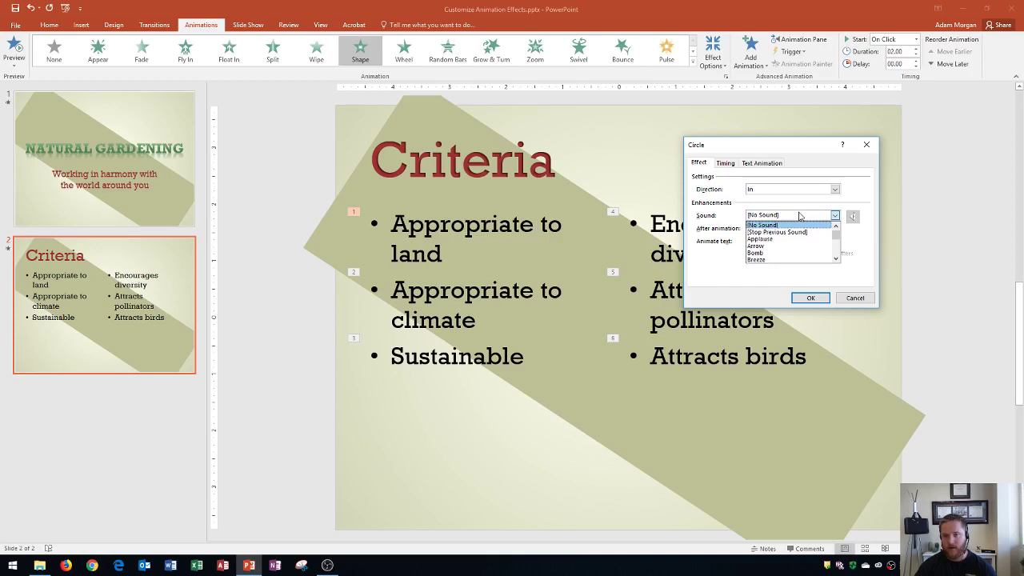
pyautogui.click(710, 219)
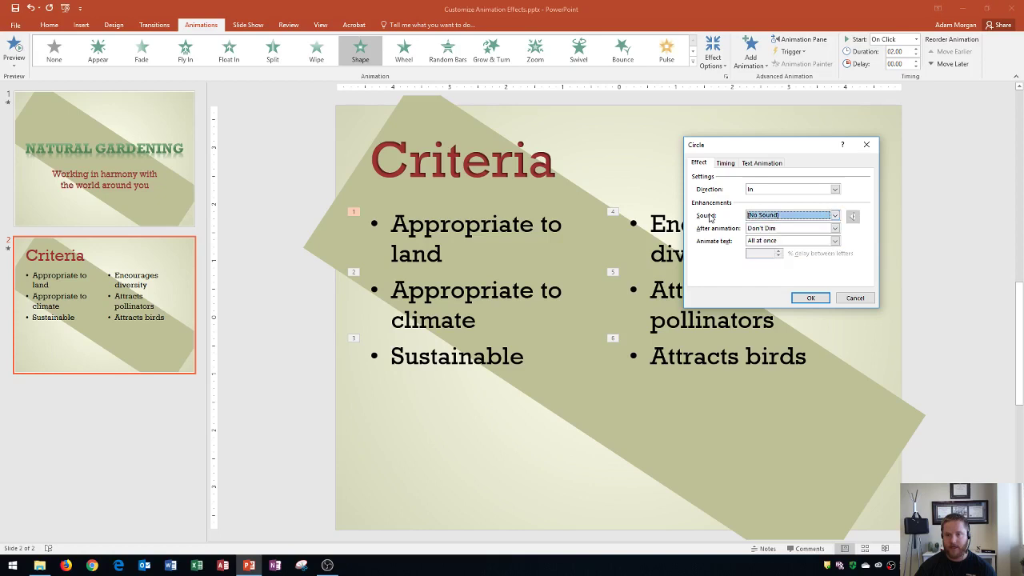
# Set After animation to red and Animate text to By letter
pyautogui.click(834, 230)
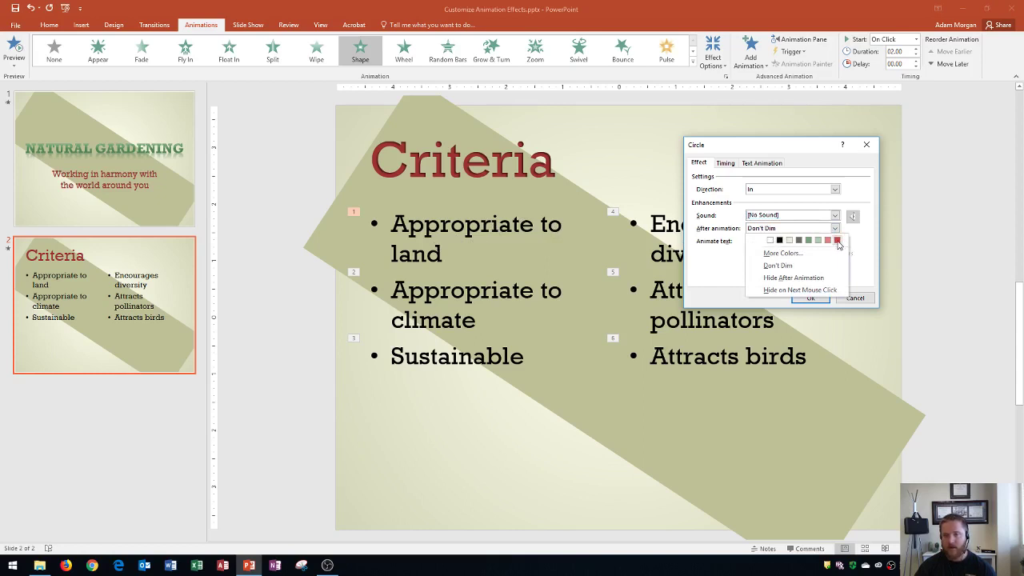
pyautogui.click(838, 241)
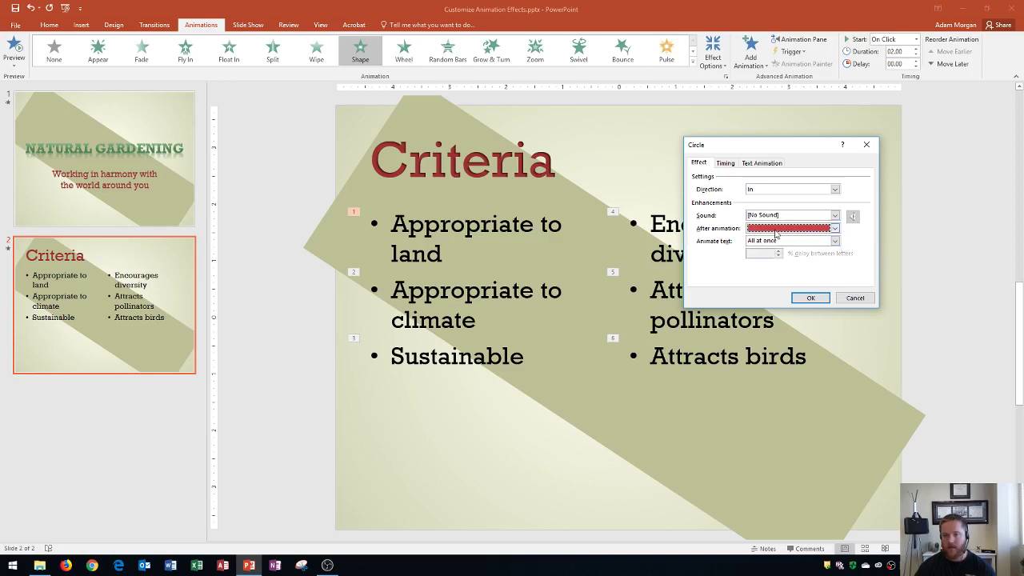
pyautogui.click(803, 231)
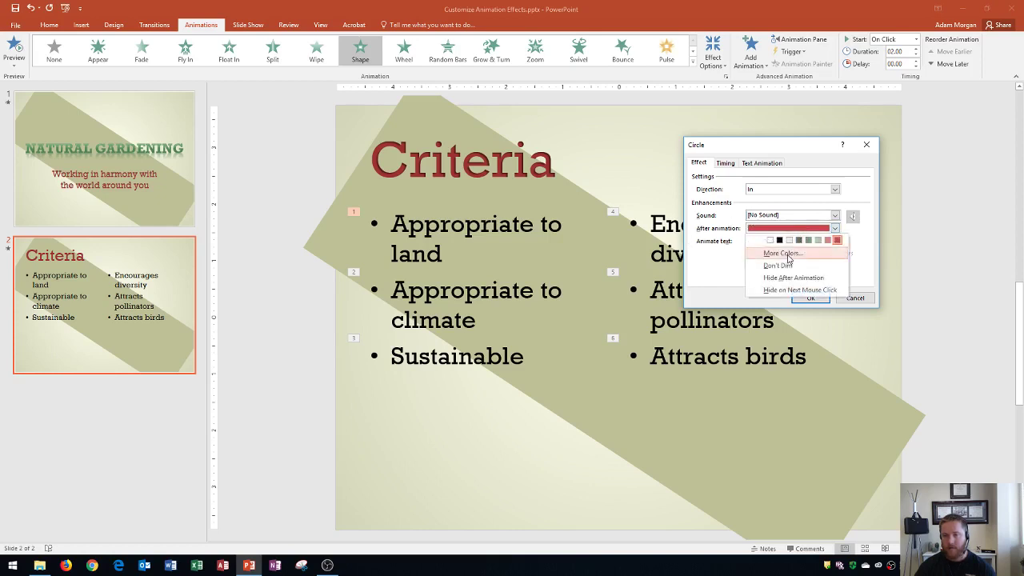
pyautogui.click(788, 254)
pyautogui.click(712, 148)
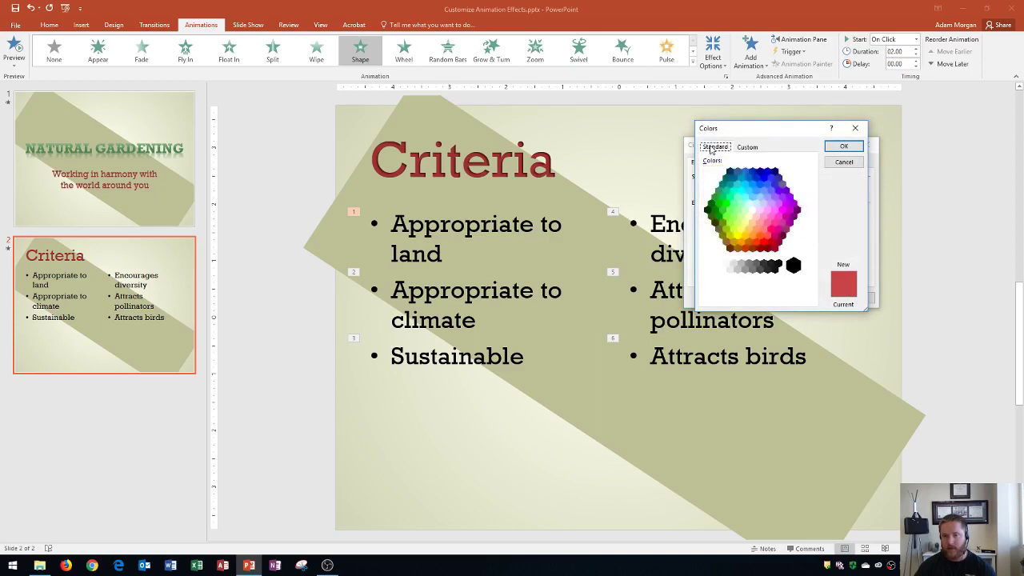
pyautogui.click(844, 162)
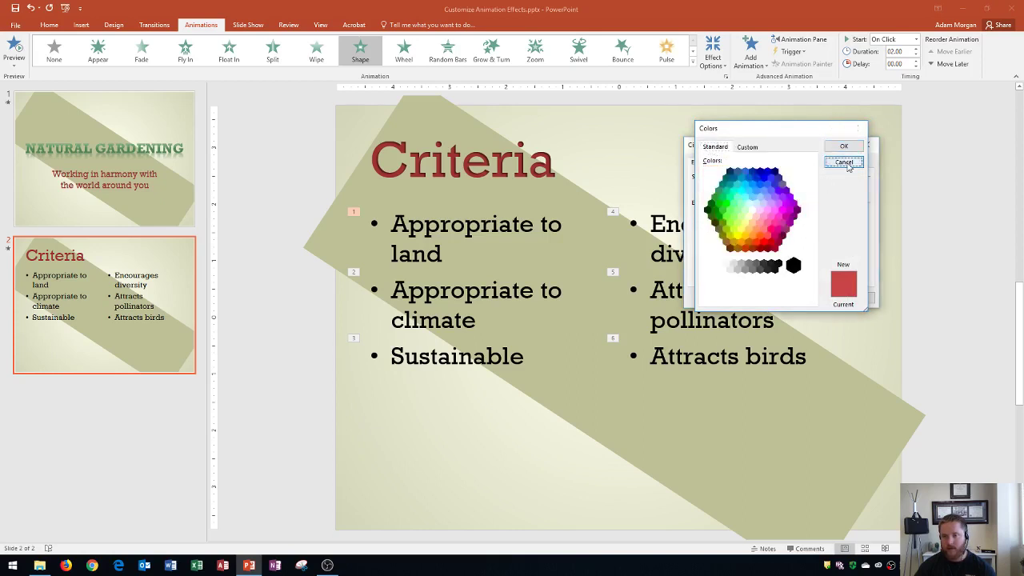
pyautogui.click(816, 241)
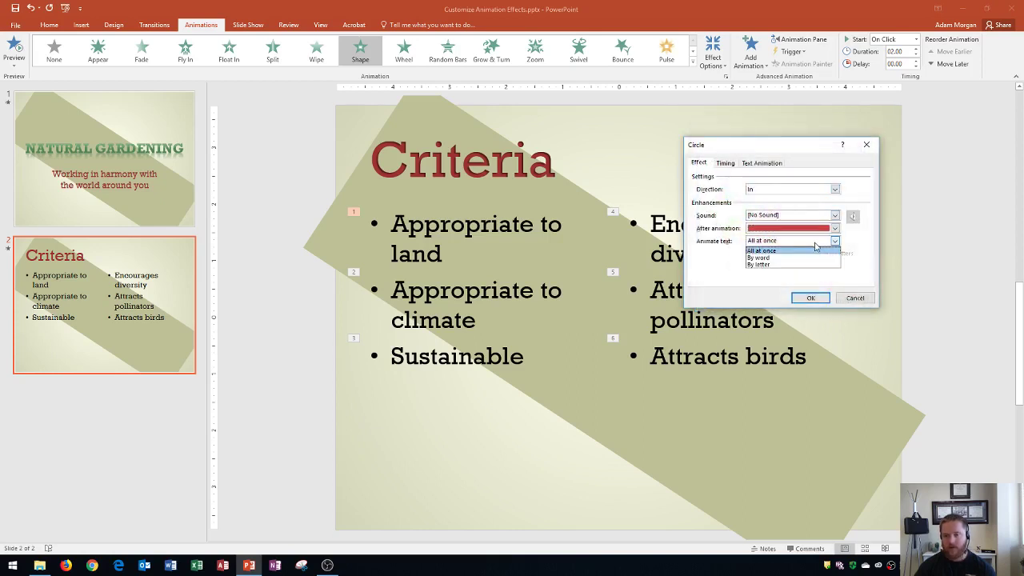
pyautogui.click(768, 265)
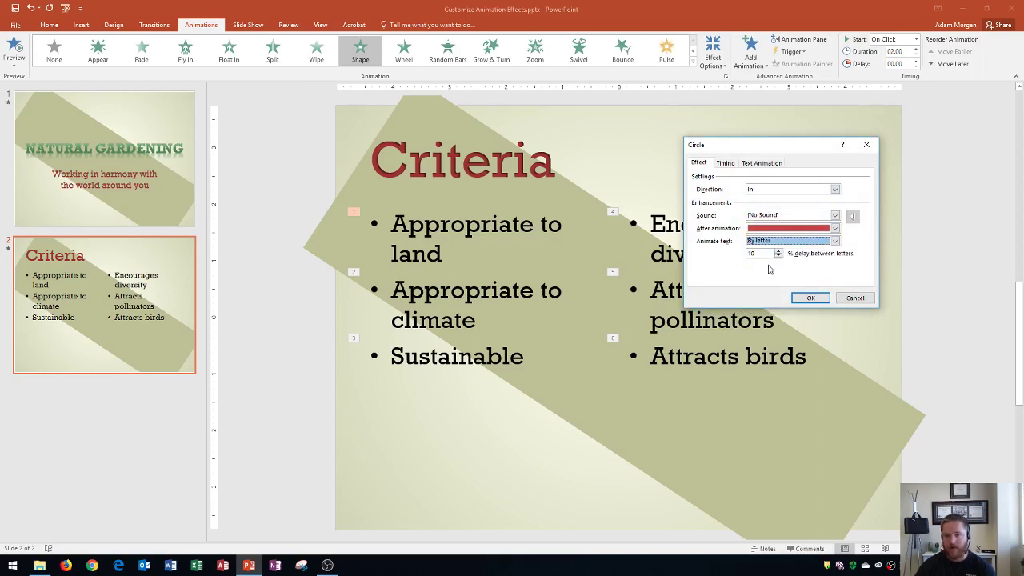
# Set the Circle animation's duration to 3 seconds (Slow) with Repeat (none), and apply
pyautogui.click(725, 163)
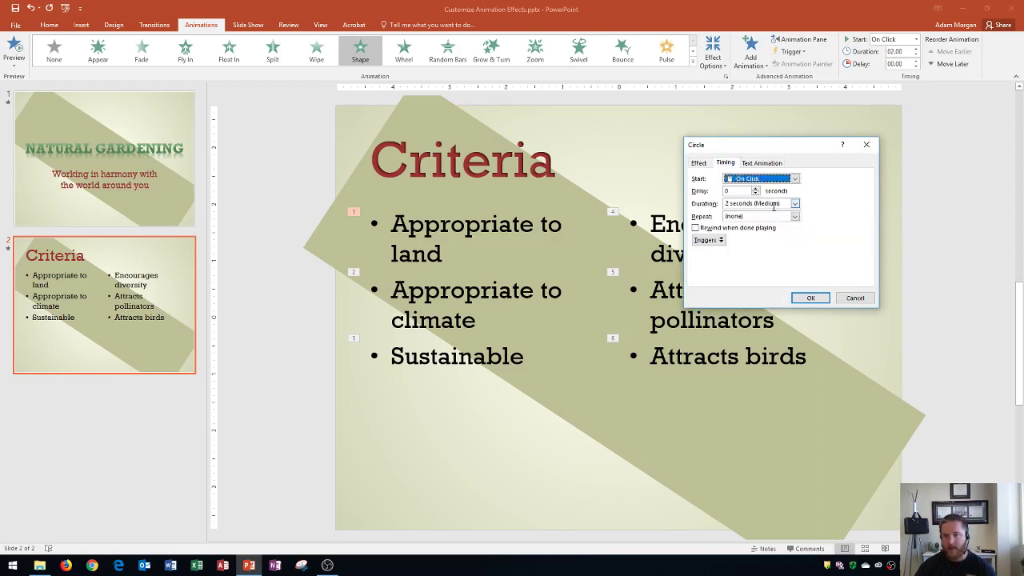
pyautogui.click(795, 204)
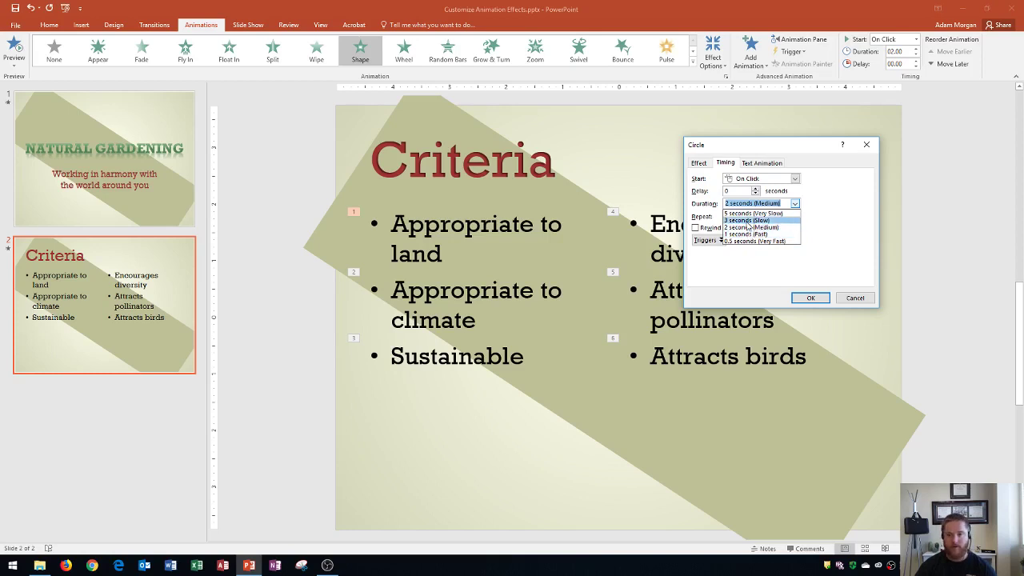
pyautogui.click(747, 220)
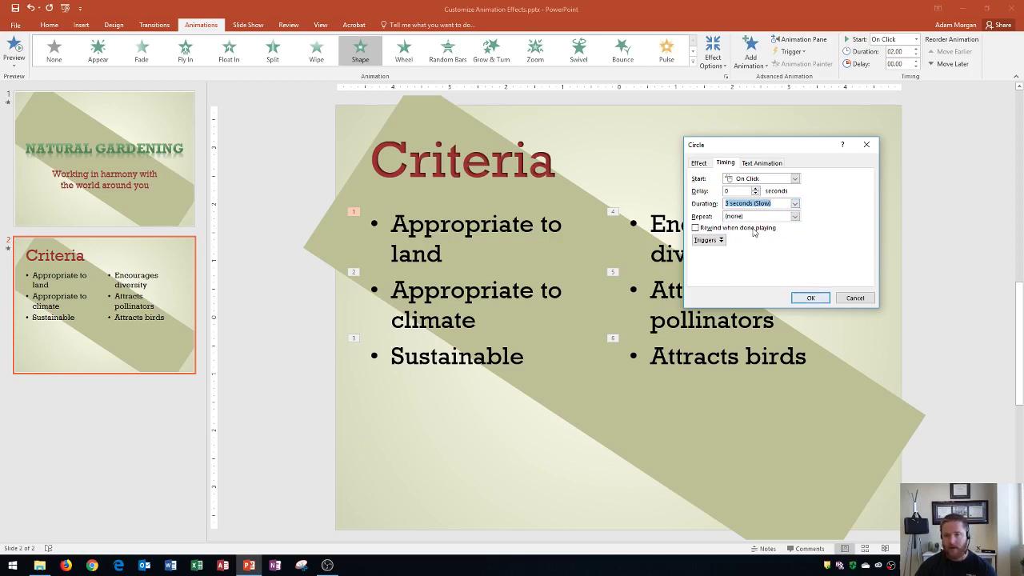
pyautogui.click(793, 218)
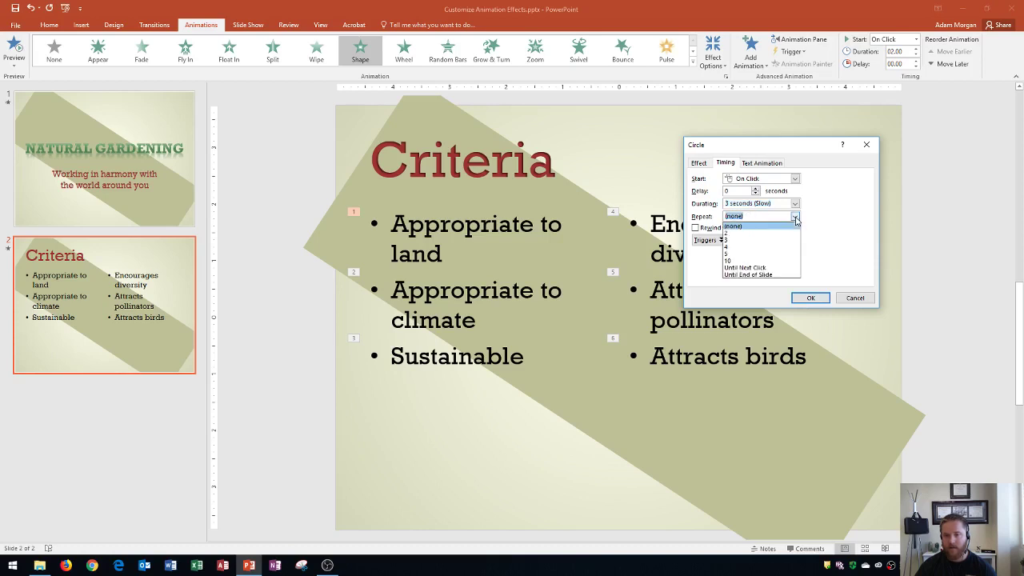
pyautogui.click(795, 218)
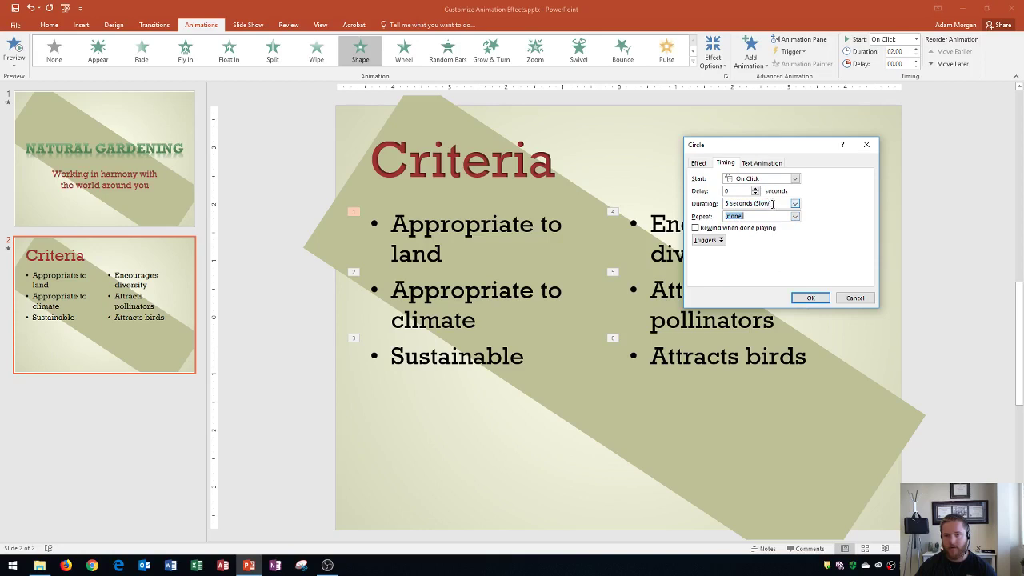
pyautogui.click(810, 298)
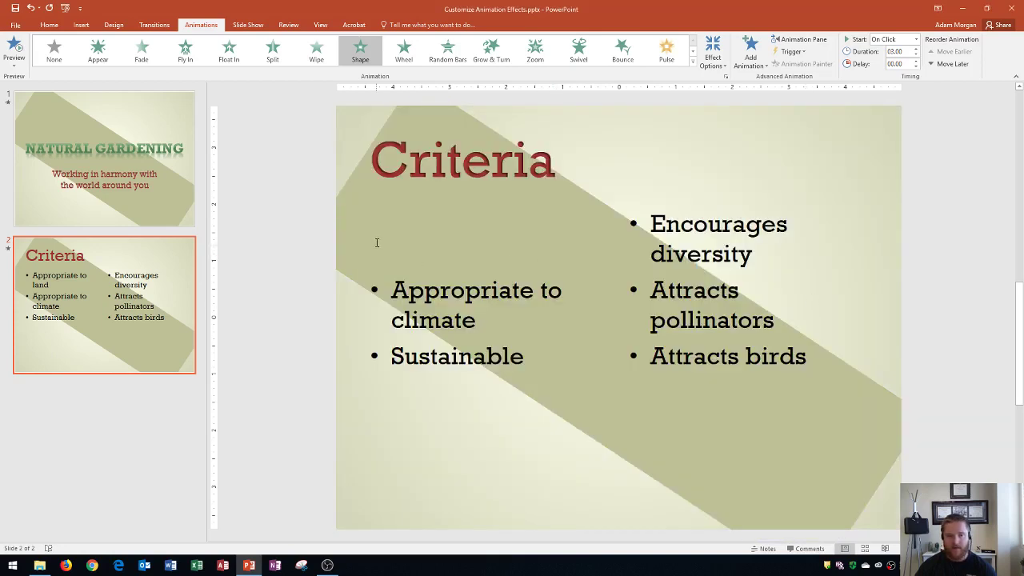
pyautogui.click(14, 63)
pyautogui.click(21, 78)
pyautogui.click(13, 64)
pyautogui.click(23, 79)
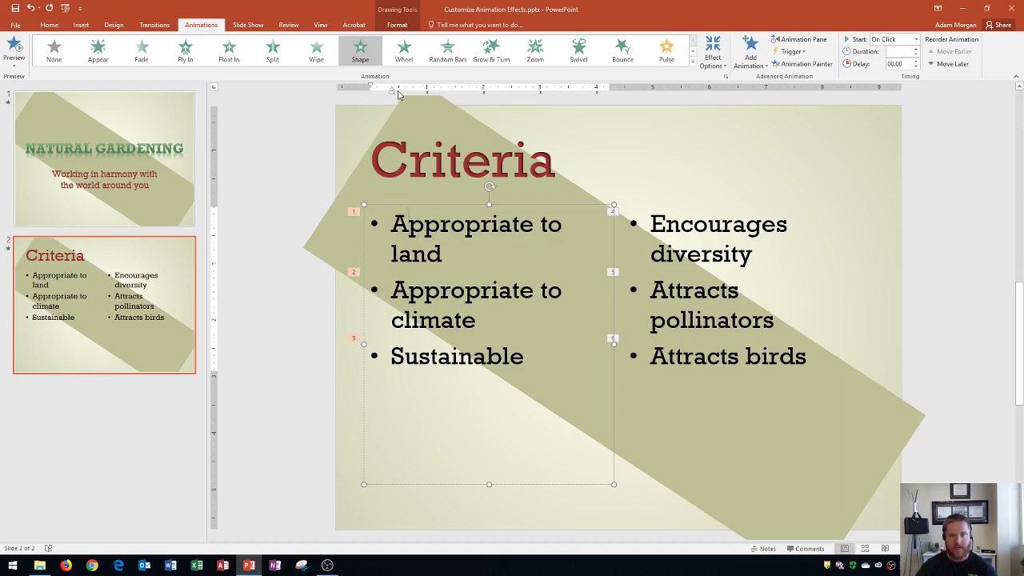
# Give the left bullet list the Float In animation and open its Float Up effect options
pyautogui.click(227, 55)
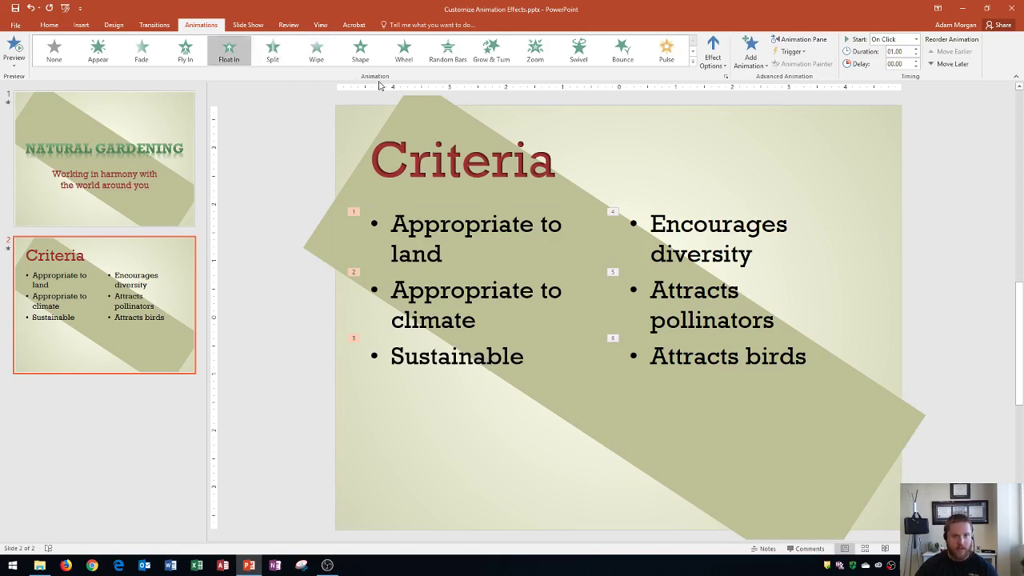
pyautogui.click(726, 78)
pyautogui.moveTo(736, 153); pyautogui.dragTo(708, 133)
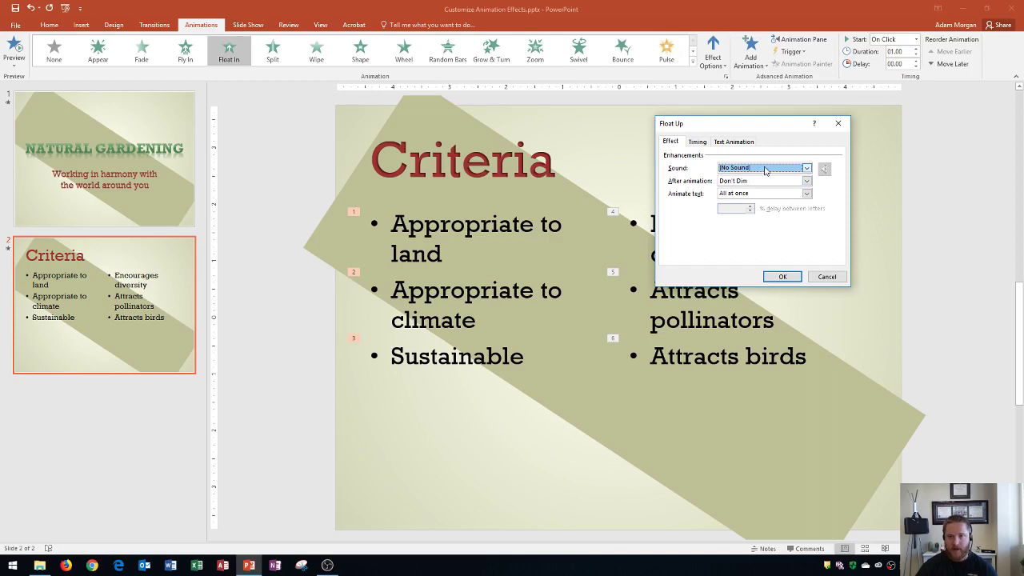
# Set Float Up to dim to red, animate by letter, last 1 second (Fast), and apply
pyautogui.click(750, 185)
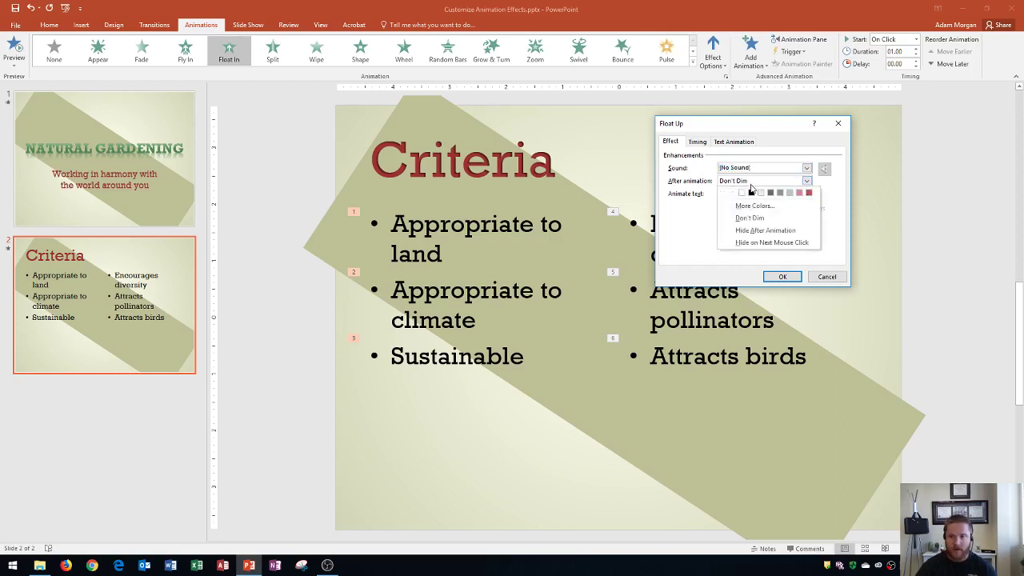
pyautogui.click(808, 192)
pyautogui.click(769, 195)
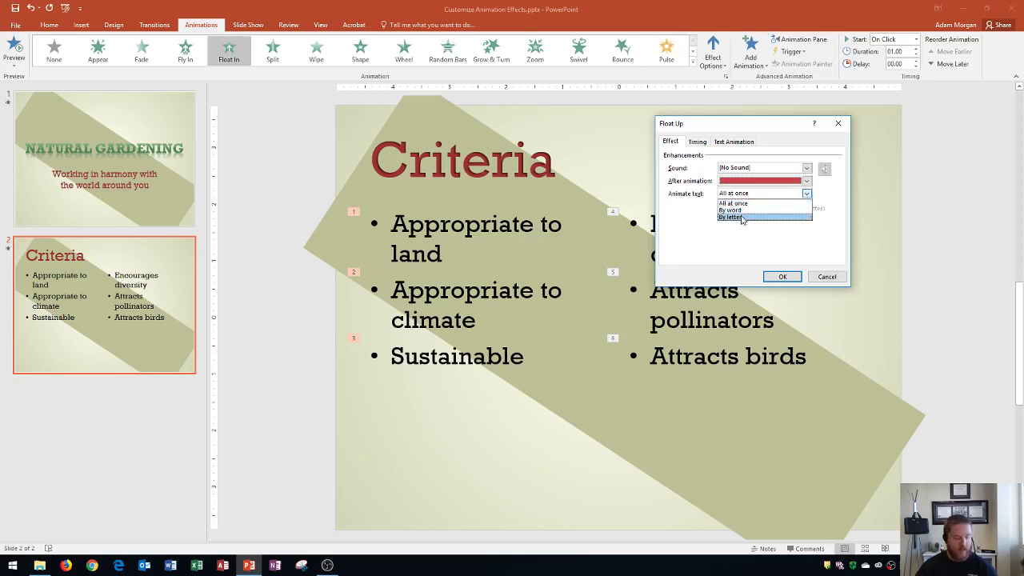
pyautogui.click(742, 217)
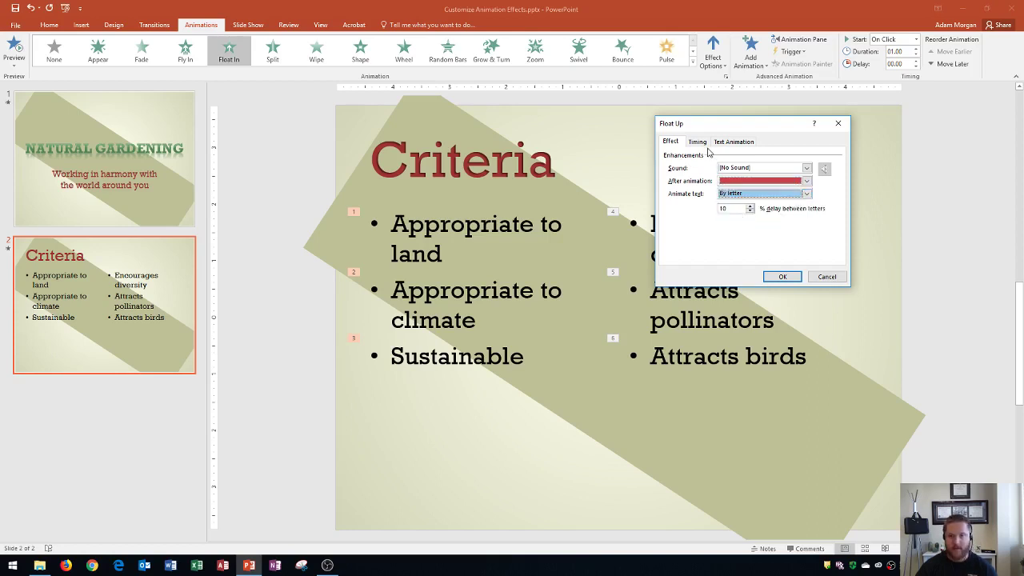
pyautogui.click(699, 144)
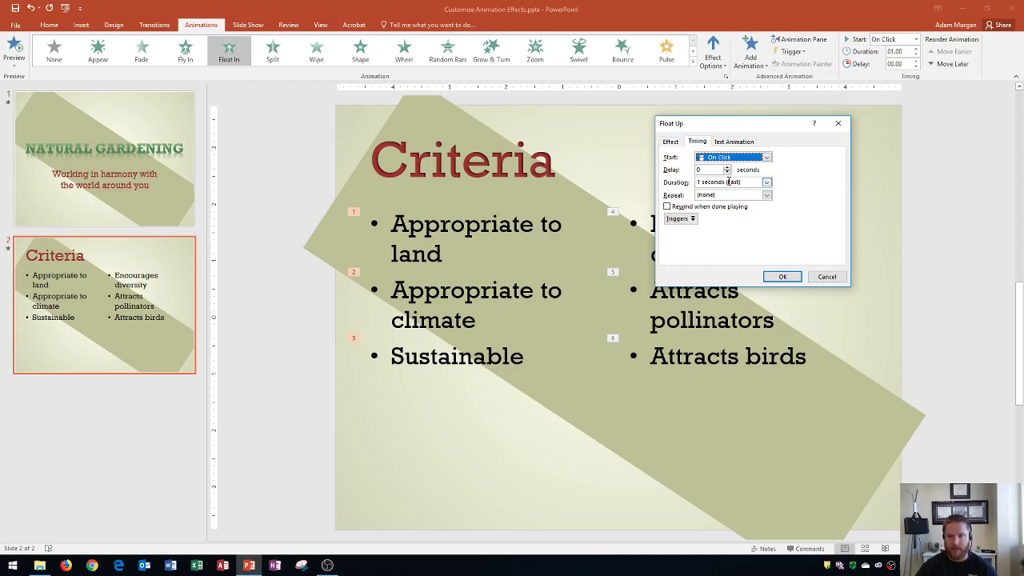
pyautogui.click(765, 183)
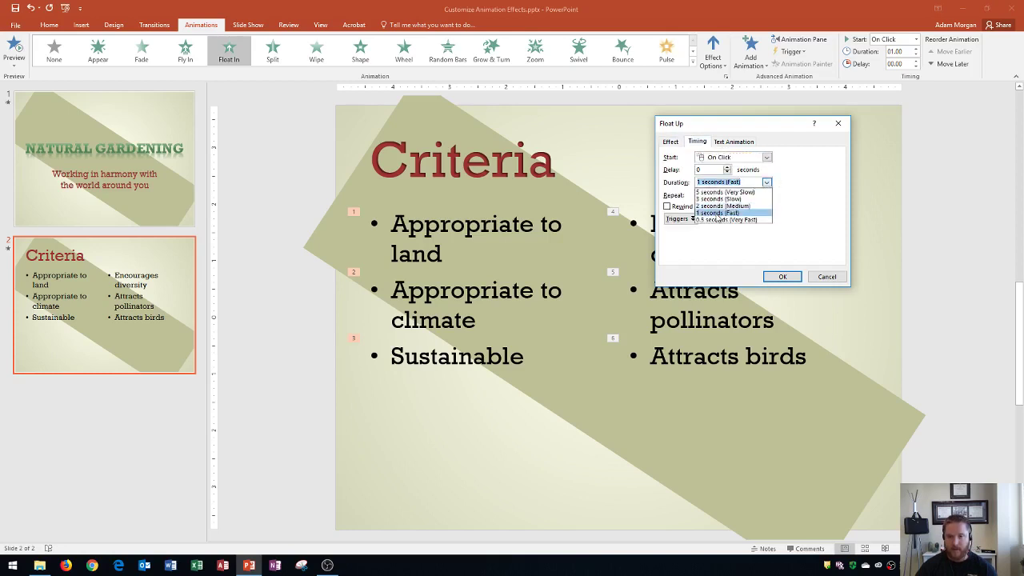
pyautogui.click(717, 213)
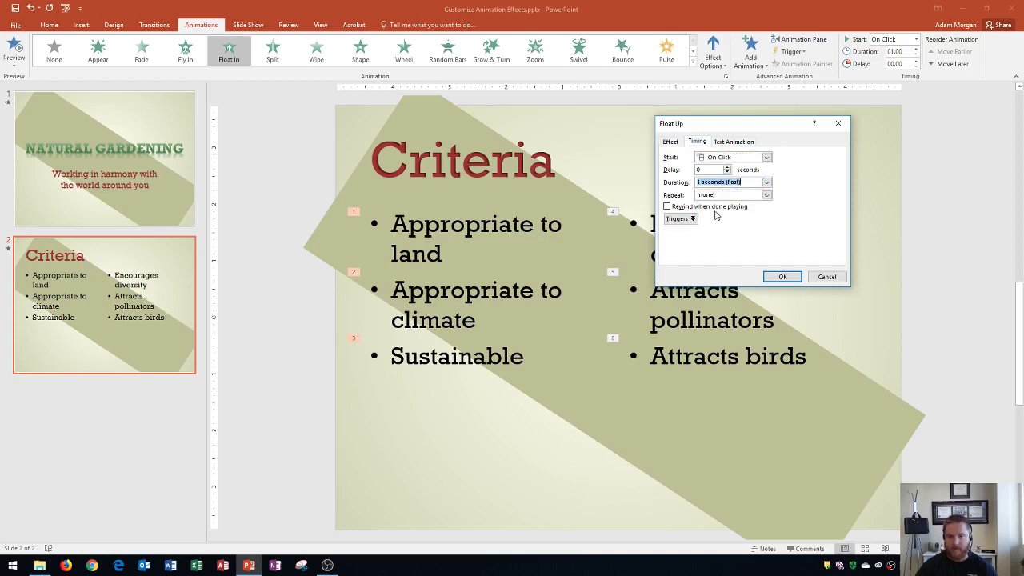
pyautogui.click(782, 277)
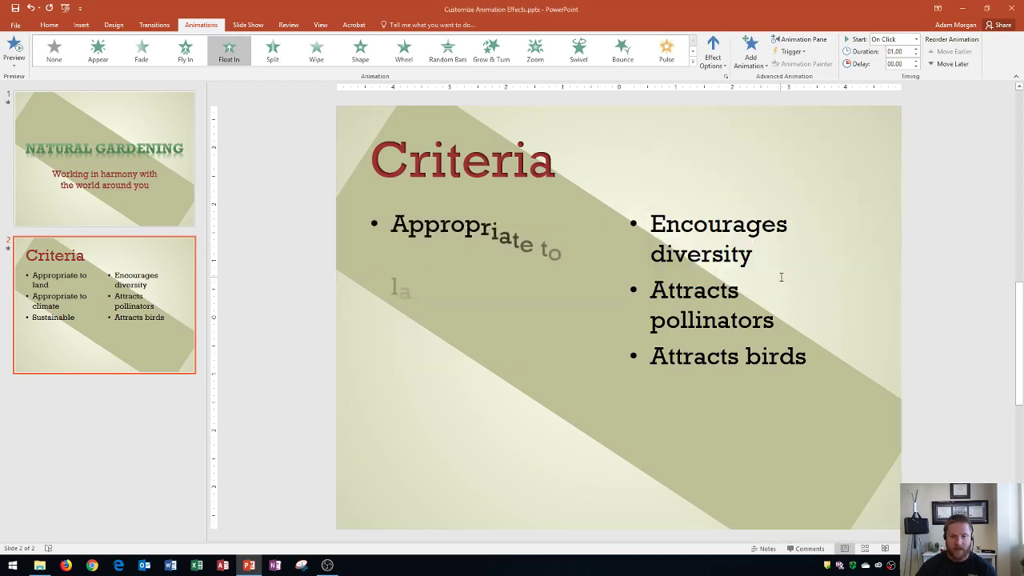